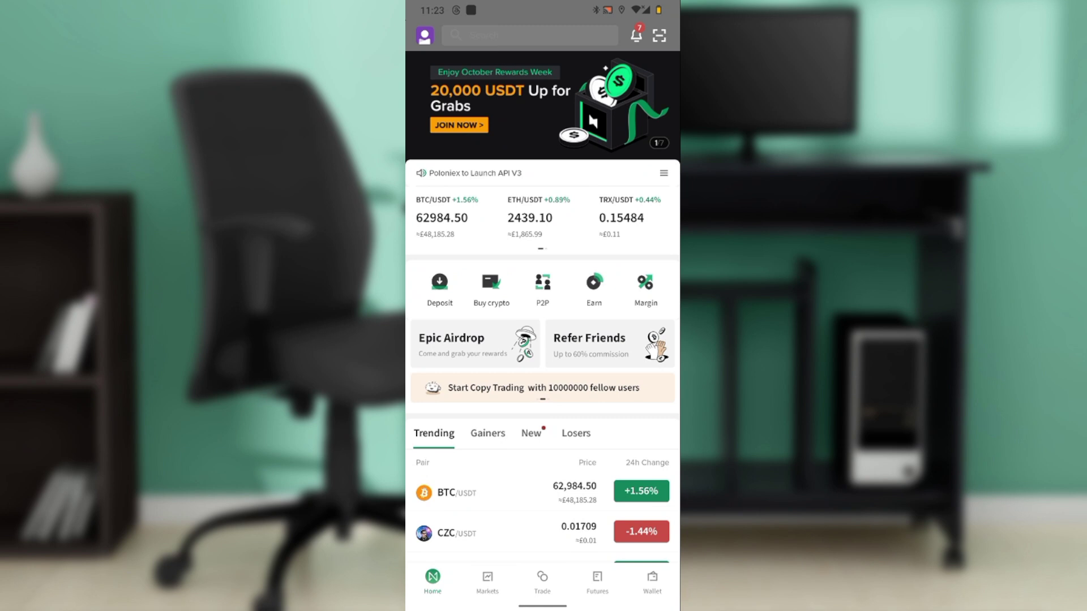
Step: Scroll through the Poloniex home page's promotions, shortcuts and trending USDT pairs
scroll(543, 306, "down", 1)
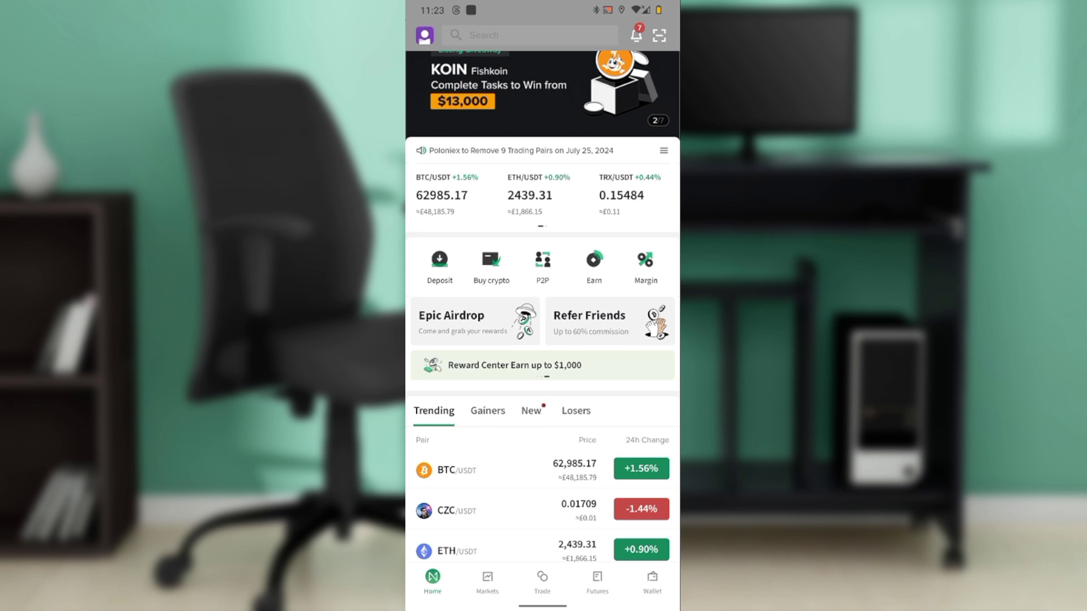
scroll(543, 305, "down", 1)
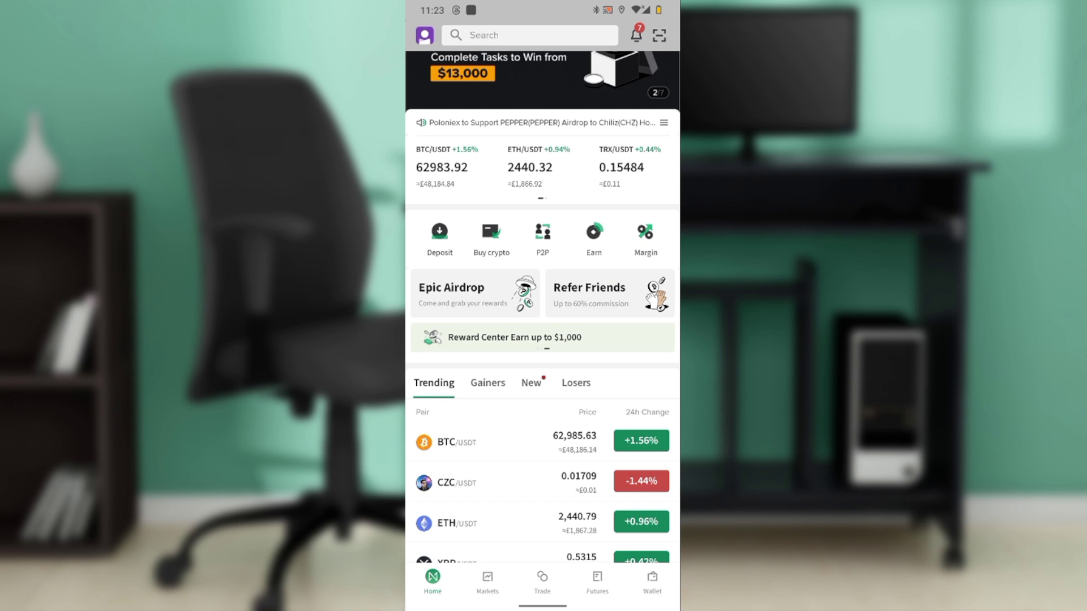
scroll(542, 448, "up", 1)
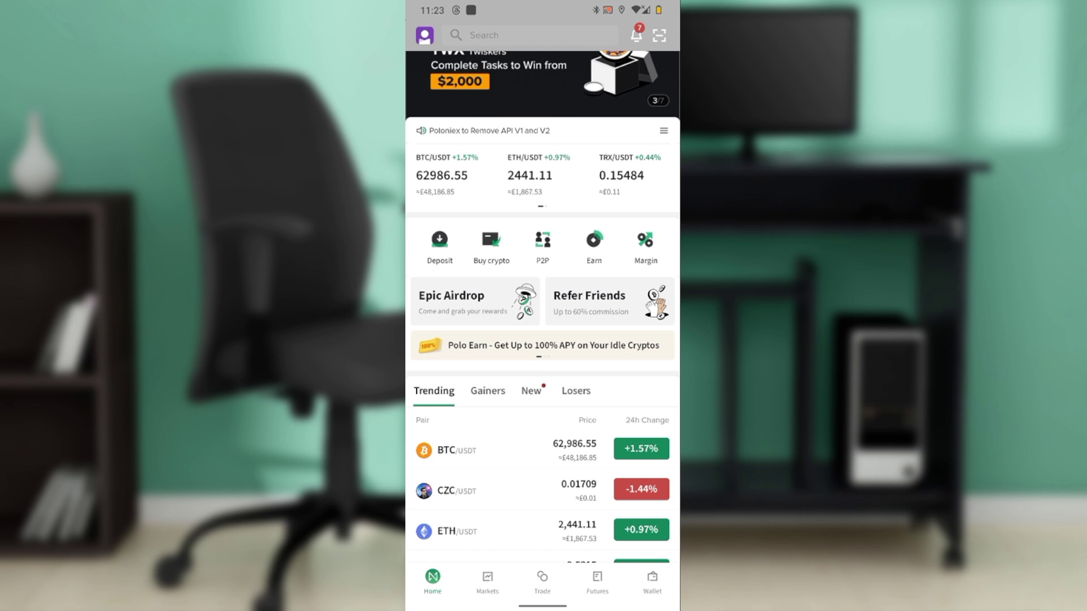
Step: Open the Wallet and switch to the Spot balances view
left_click(652, 580)
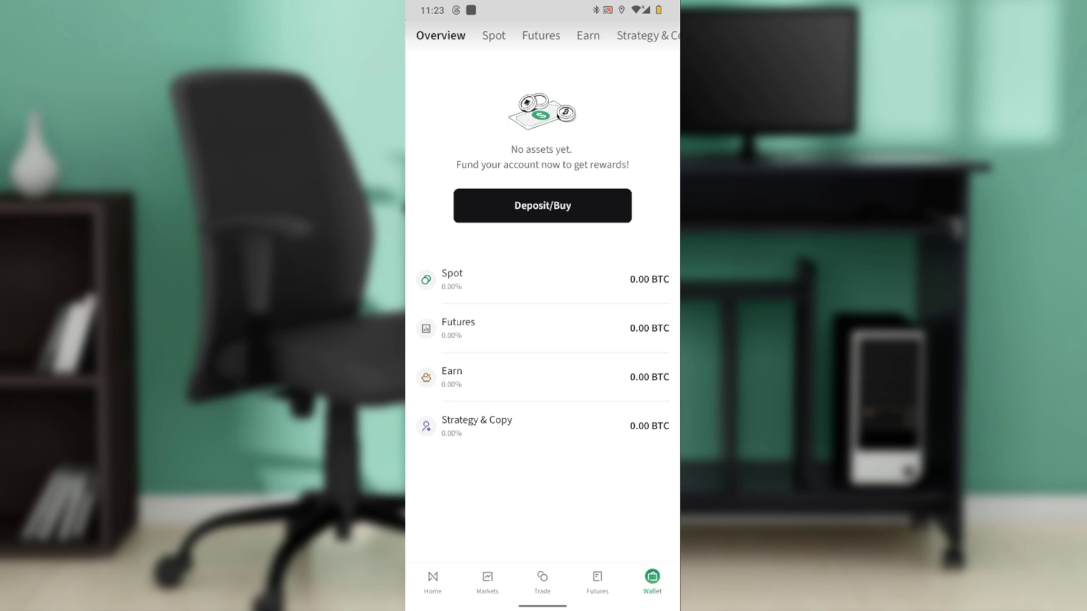
left_click(493, 35)
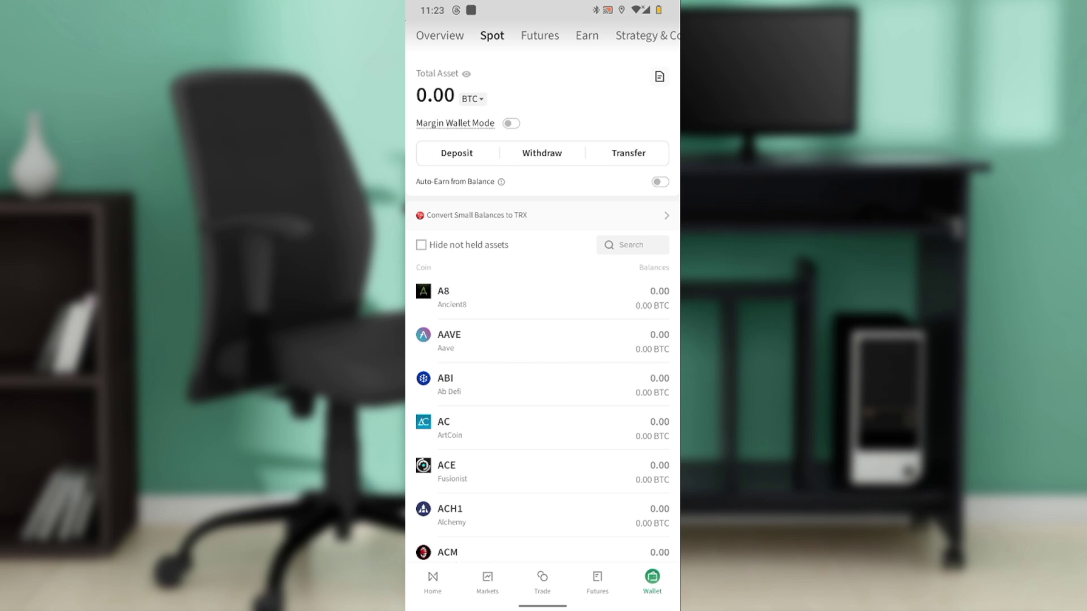
left_click(543, 471)
Step: Start a withdrawal from the Spot page to bring up the coin list
left_click(633, 245)
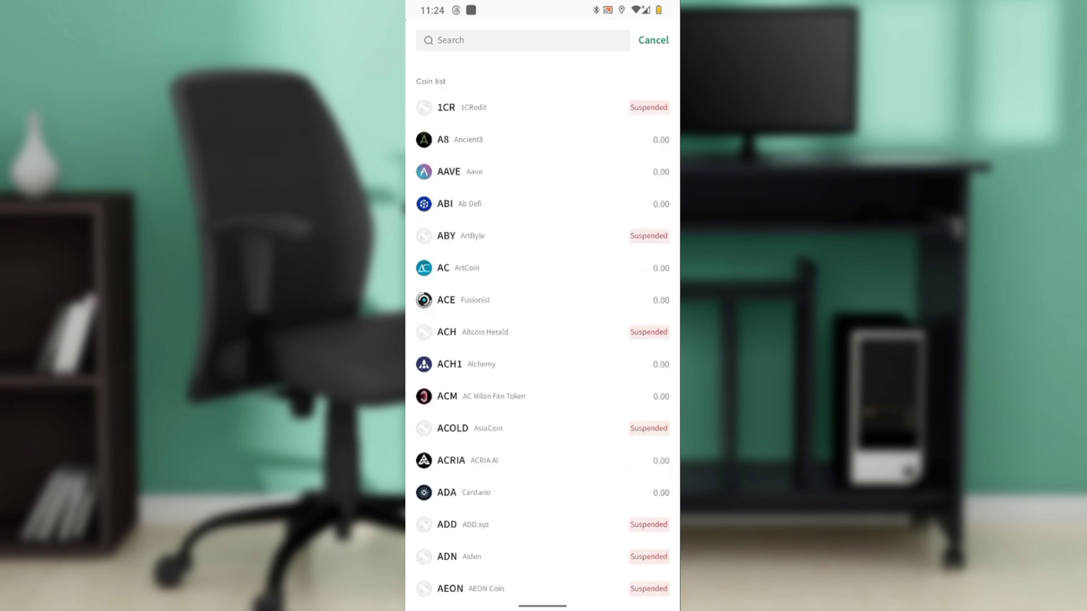
scroll(543, 339, "down", 1)
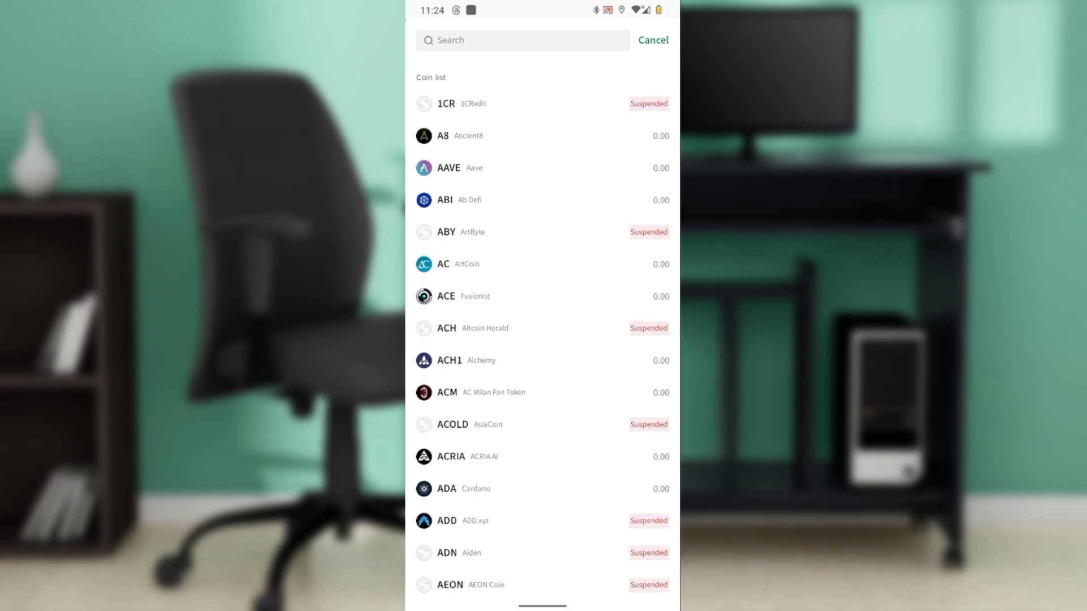
left_click_drag(543, 456, 543, 474)
Step: Scroll the coin list down to the U–V entries showing Tether USD (USDT)
scroll(543, 340, "down", 10)
scroll(542, 339, "down", 20)
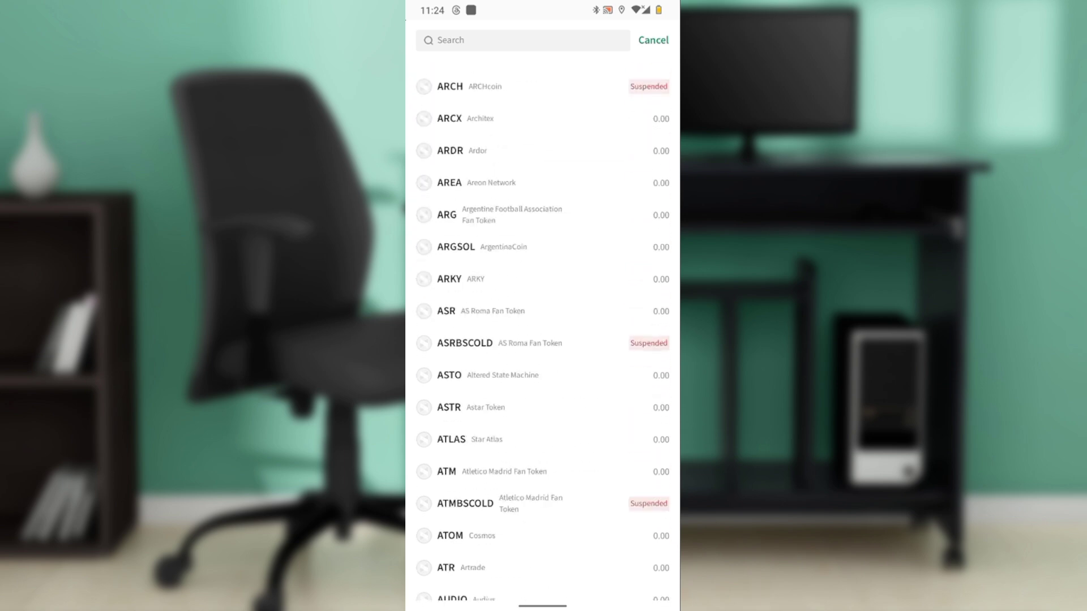
scroll(542, 340, "down", 10)
scroll(542, 340, "down", 10)
scroll(543, 340, "down", 10)
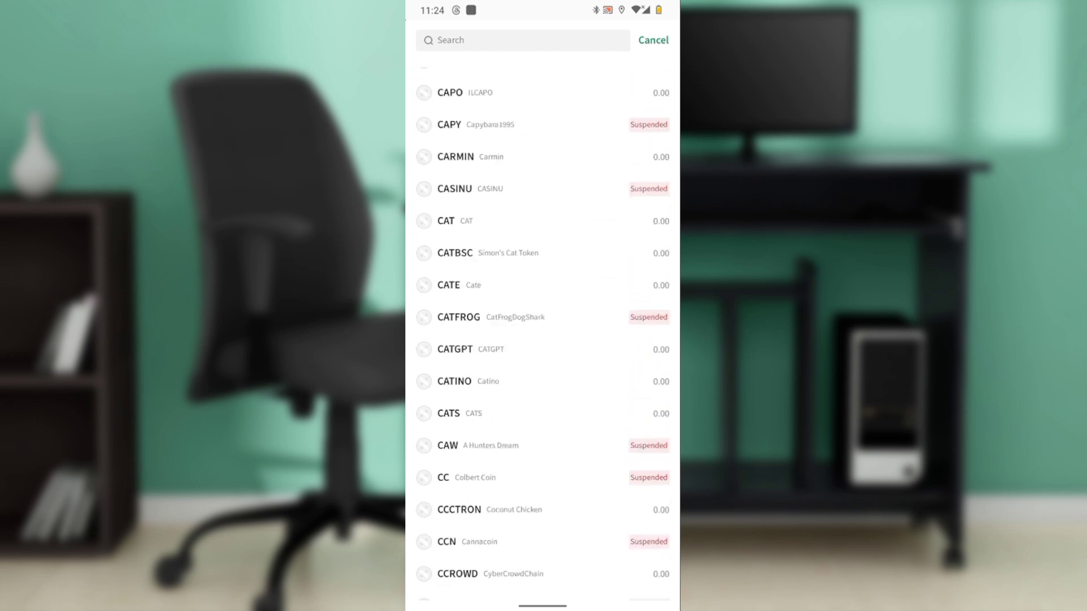
scroll(543, 339, "down", 10)
scroll(543, 340, "down", 10)
scroll(543, 339, "down", 10)
scroll(542, 339, "down", 10)
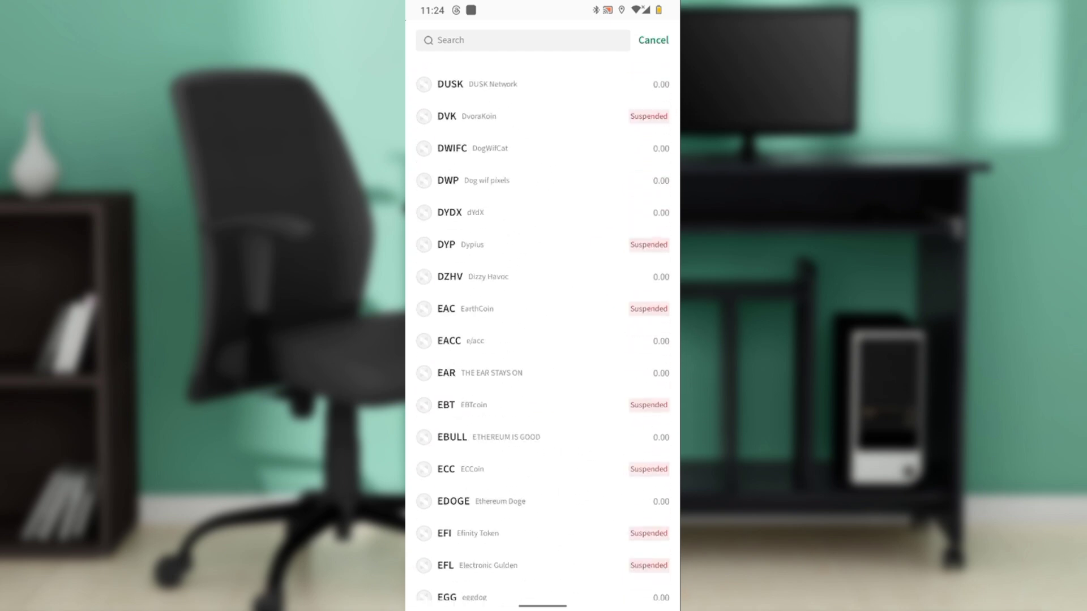
scroll(542, 339, "down", 10)
scroll(542, 340, "down", 10)
scroll(543, 340, "down", 10)
scroll(543, 341, "down", 10)
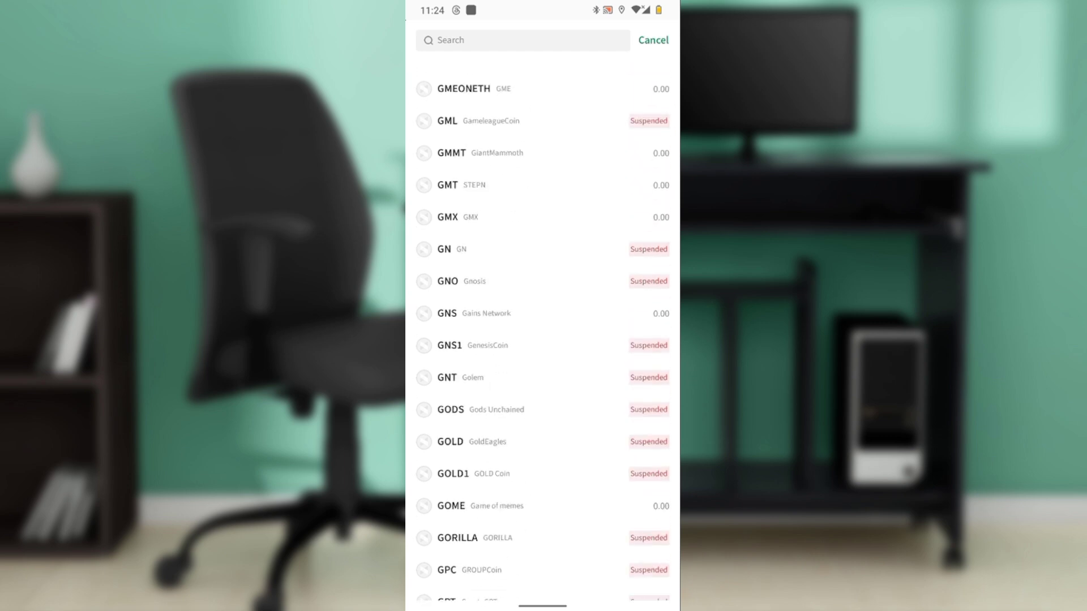
scroll(543, 340, "down", 5)
scroll(543, 341, "down", 10)
scroll(543, 340, "down", 10)
scroll(543, 340, "down", 10)
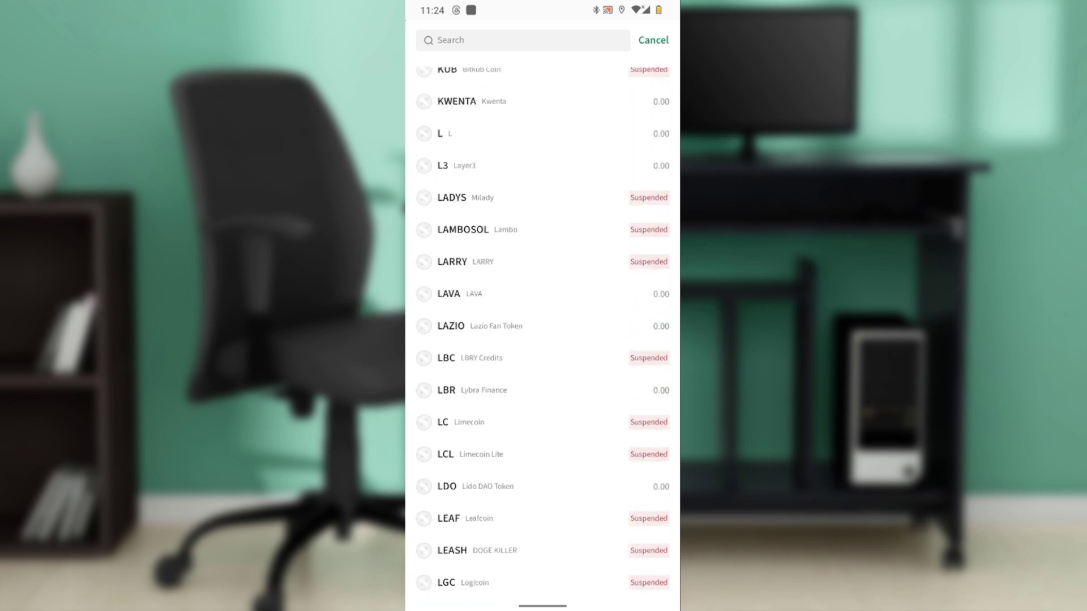
scroll(542, 341, "down", 10)
scroll(543, 340, "down", 10)
scroll(543, 340, "down", 10)
scroll(543, 340, "down", 10)
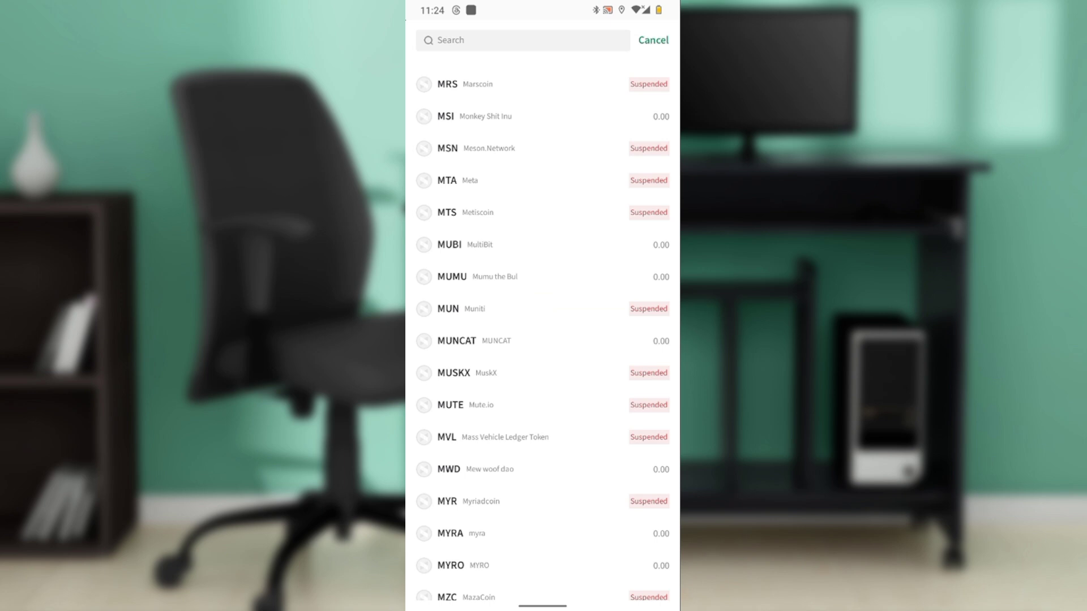
scroll(543, 340, "down", 10)
scroll(542, 340, "down", 10)
scroll(543, 340, "down", 10)
scroll(542, 341, "down", 10)
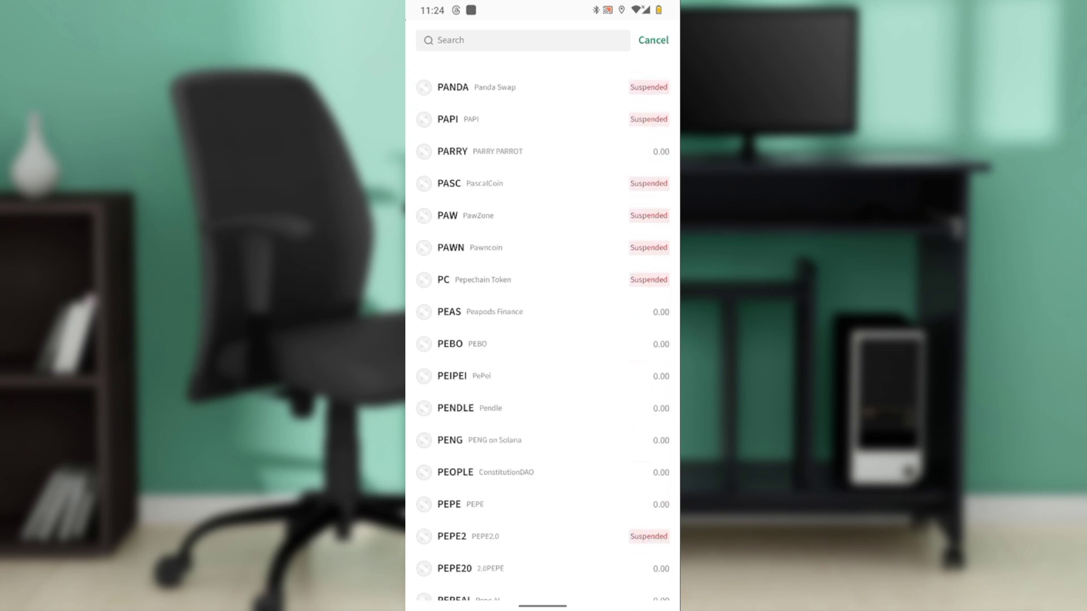
scroll(542, 341, "down", 10)
scroll(543, 339, "down", 10)
scroll(543, 339, "down", 10)
scroll(543, 340, "down", 10)
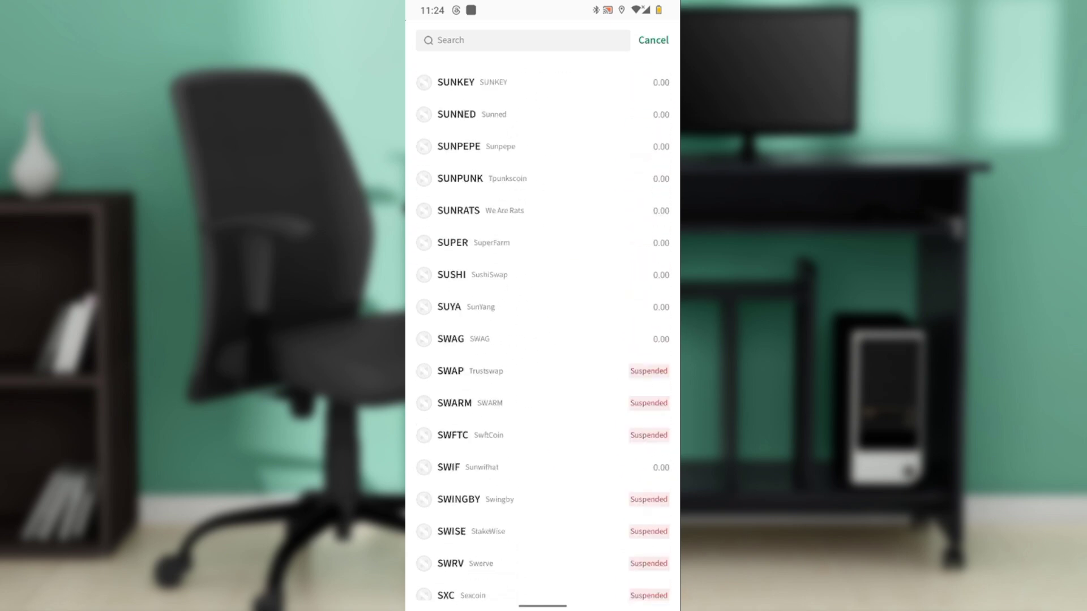
scroll(543, 340, "down", 10)
scroll(543, 339, "down", 10)
scroll(543, 340, "up", 2)
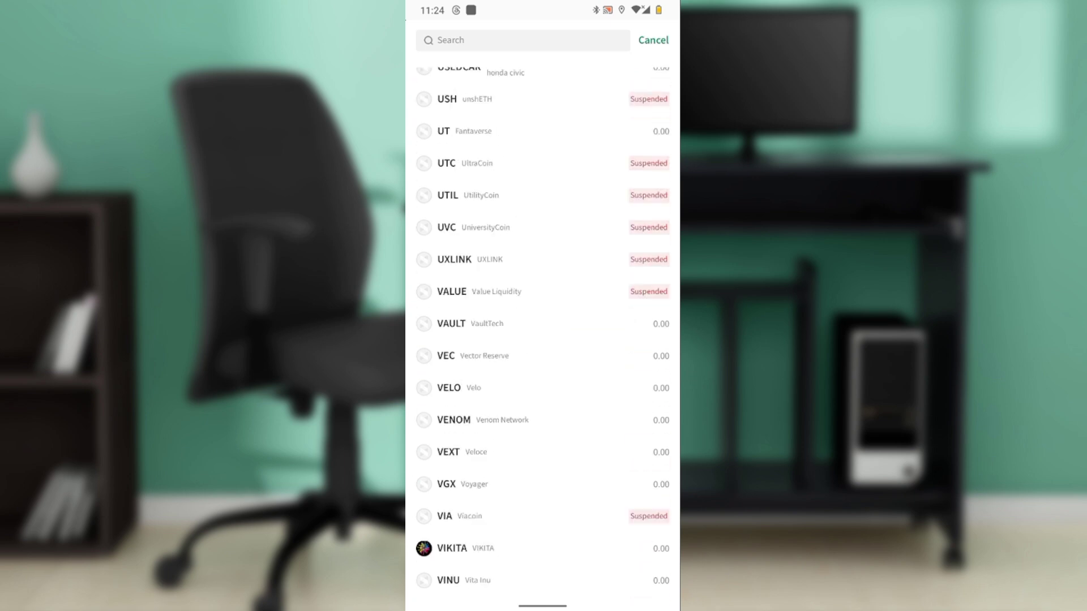
scroll(543, 340, "up", 2)
scroll(542, 340, "up", 2)
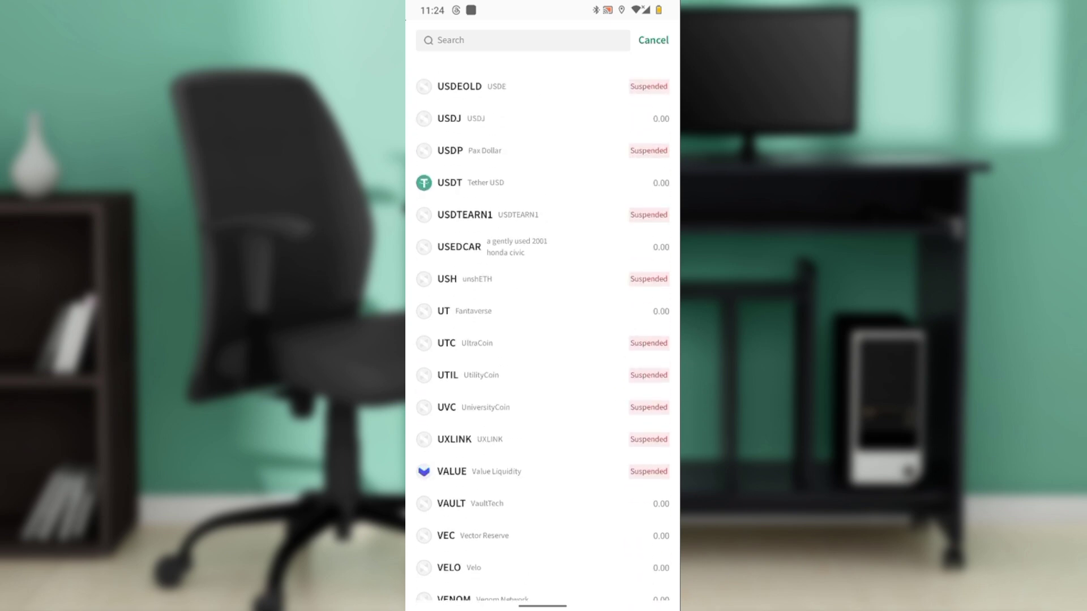
Step: Select Tether USD (USDT) to open its Ethereum-network withdrawal form
left_click(543, 183)
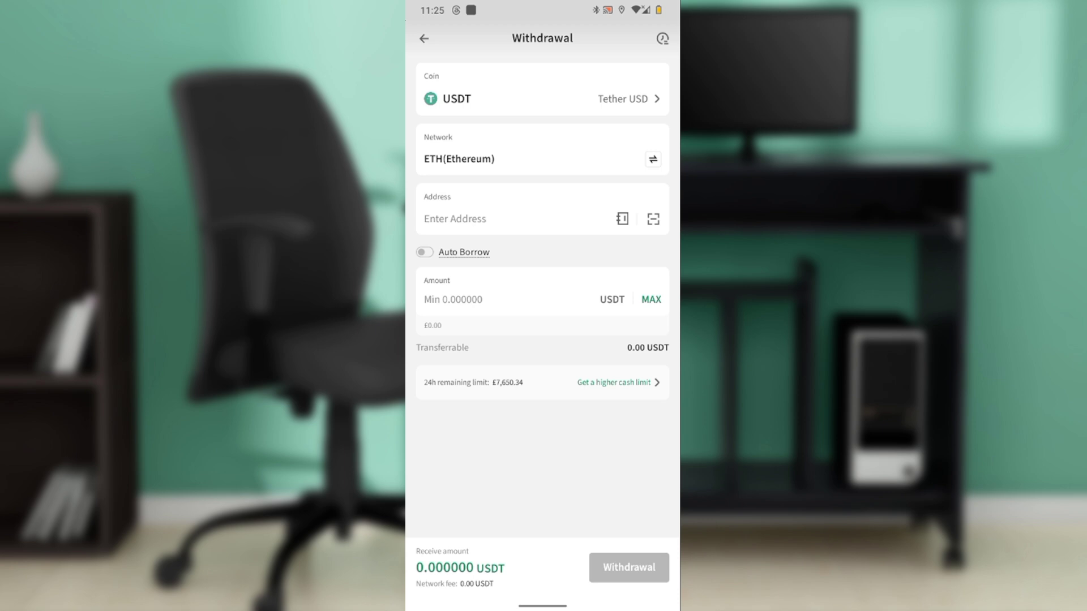
Step: Enter 10000 as the USDT withdrawal amount and confirm it
left_click(453, 300)
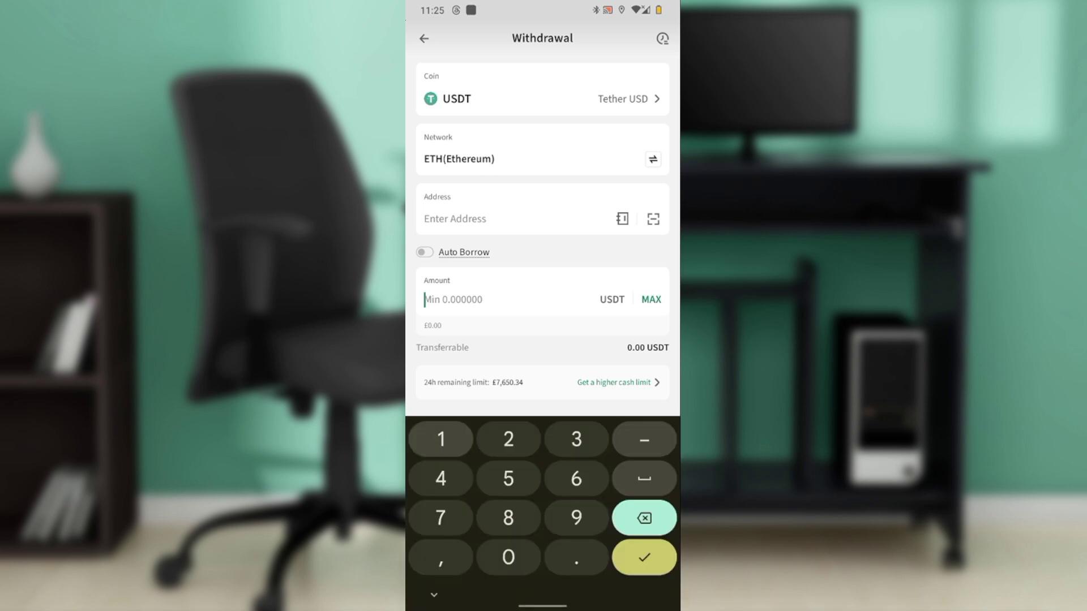
type("10000")
key("Return")
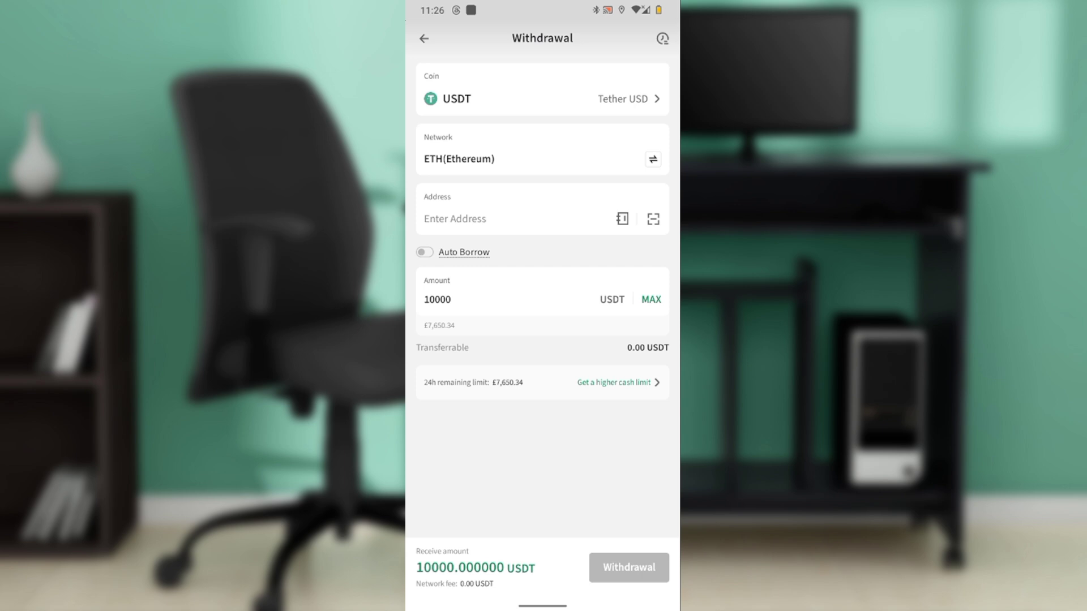
left_click(663, 38)
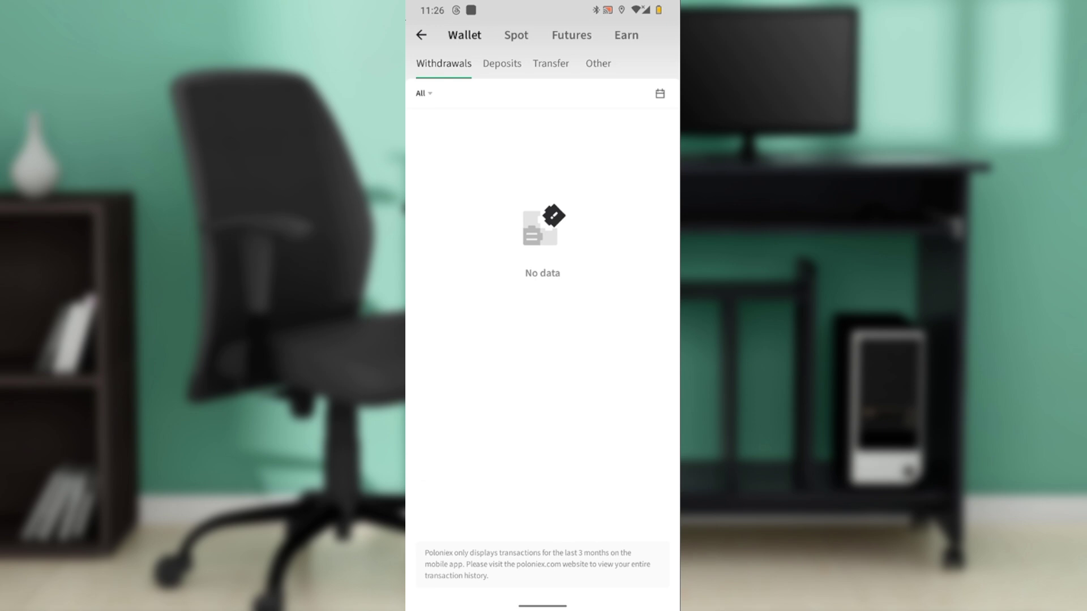
left_click(422, 35)
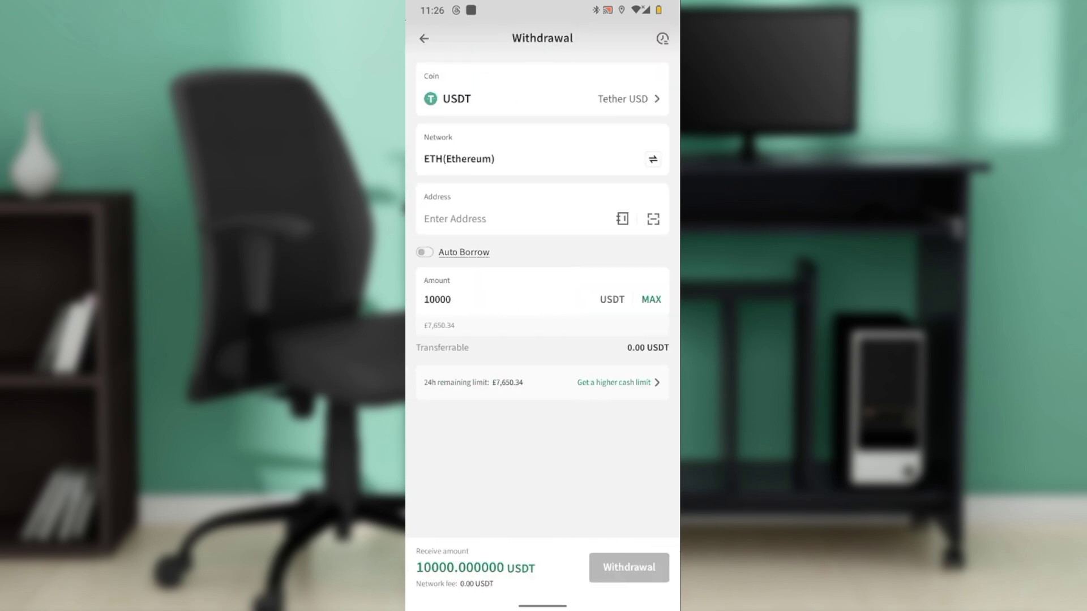